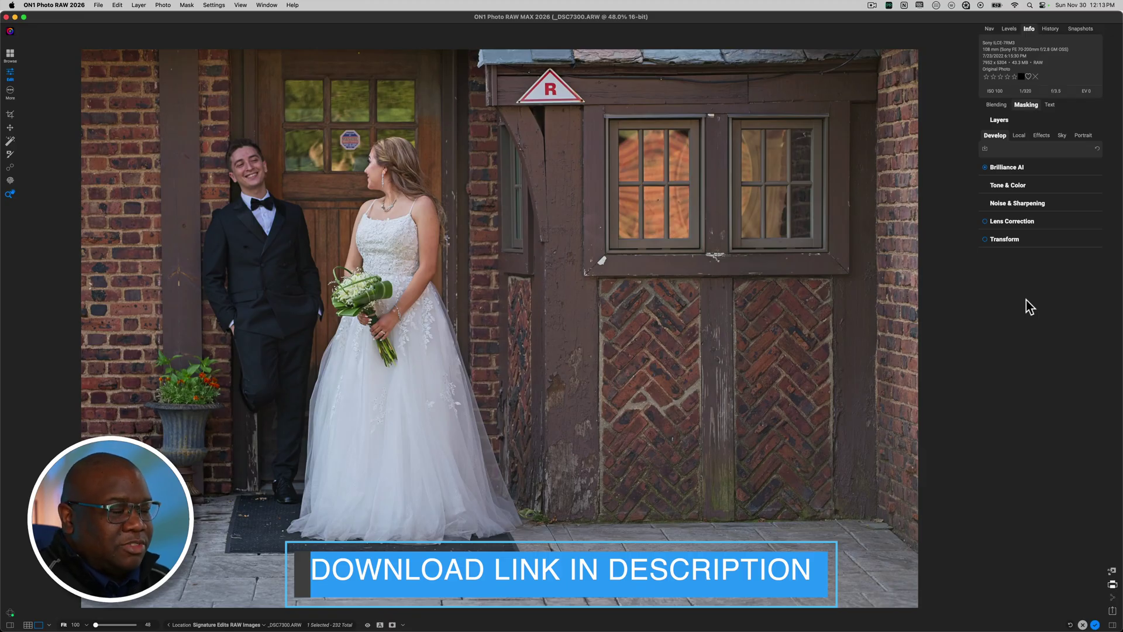
Compare the unedited original wedding photo with the edited version using the before/after preview.
{"action": "key", "text": "backslash"}
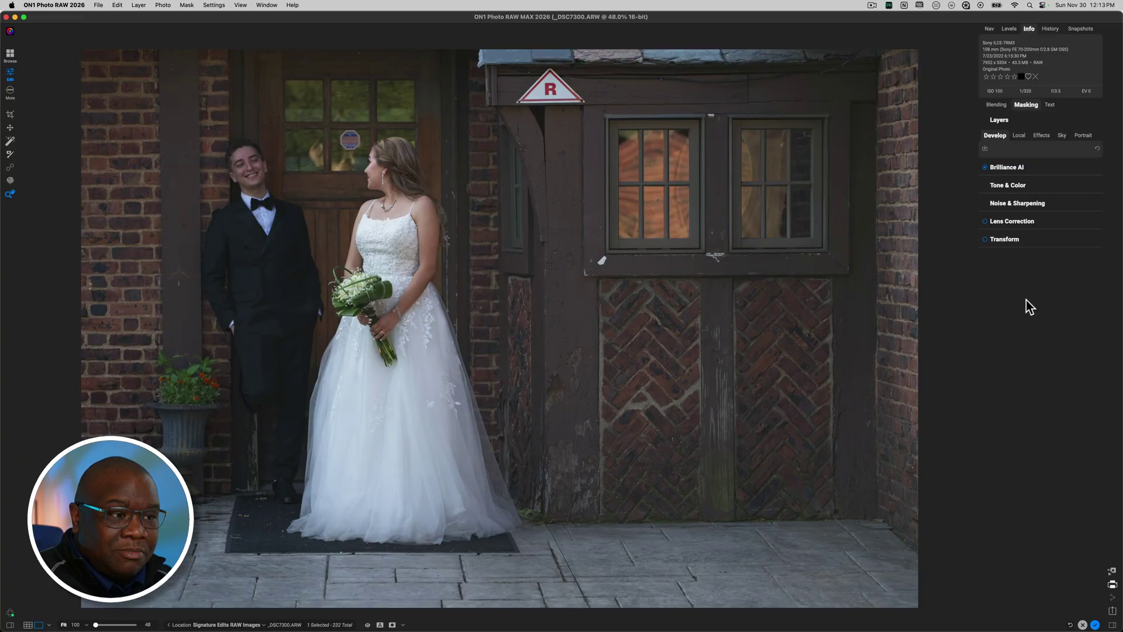
{"action": "key", "text": "backslash"}
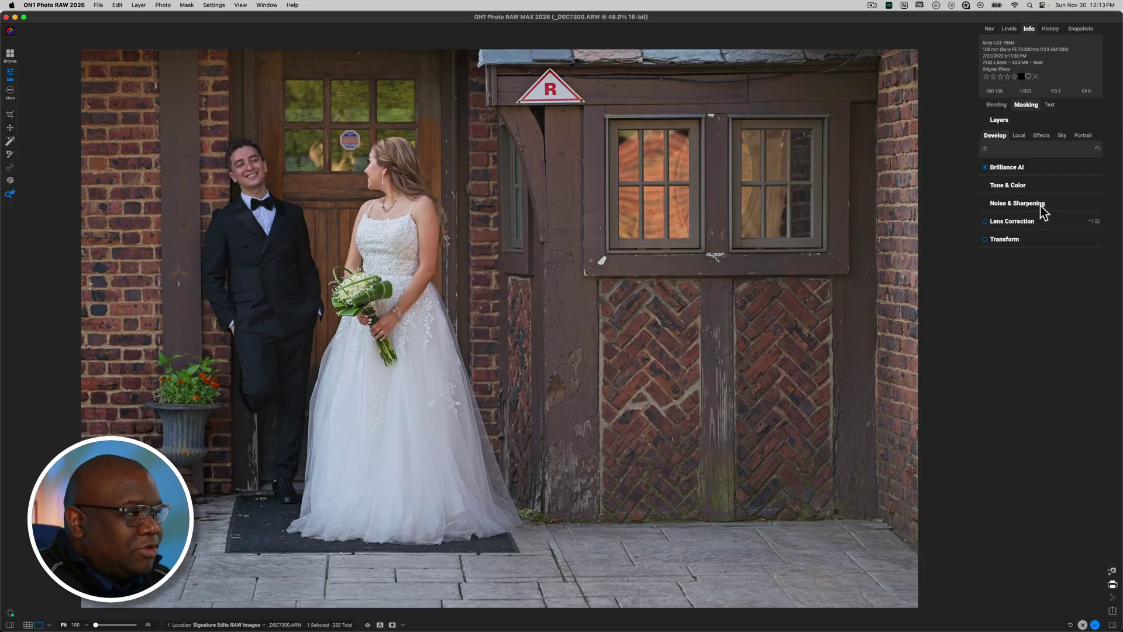
Add the Color Match filter to the photo from the Effects filter browser.
{"action": "left_click", "coordinate": [1040, 135]}
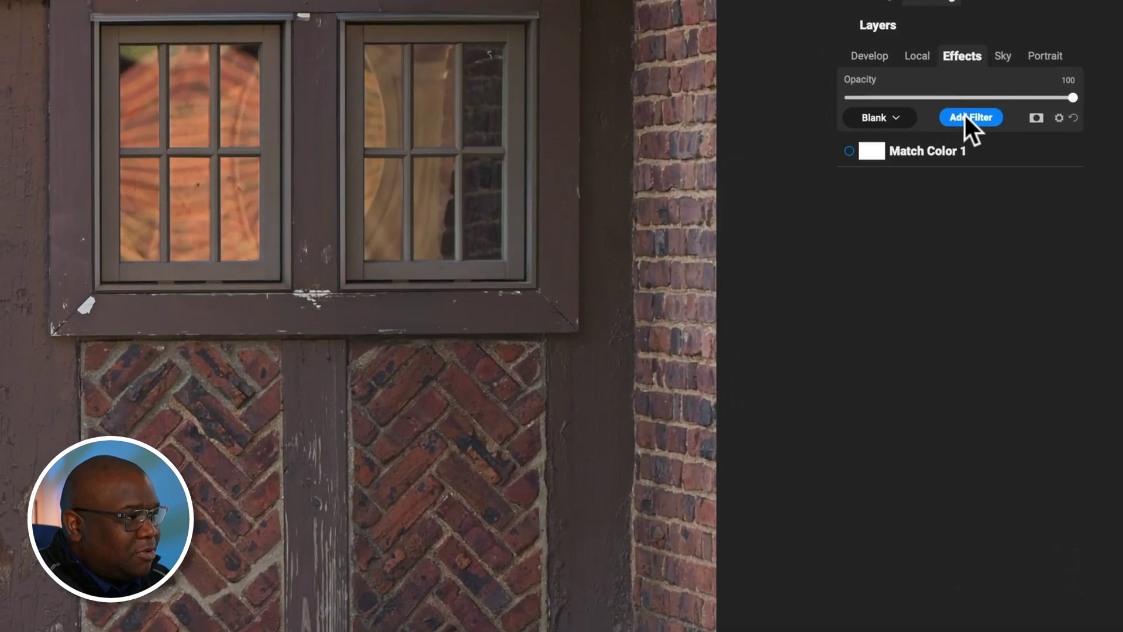
{"action": "left_click", "coordinate": [964, 113]}
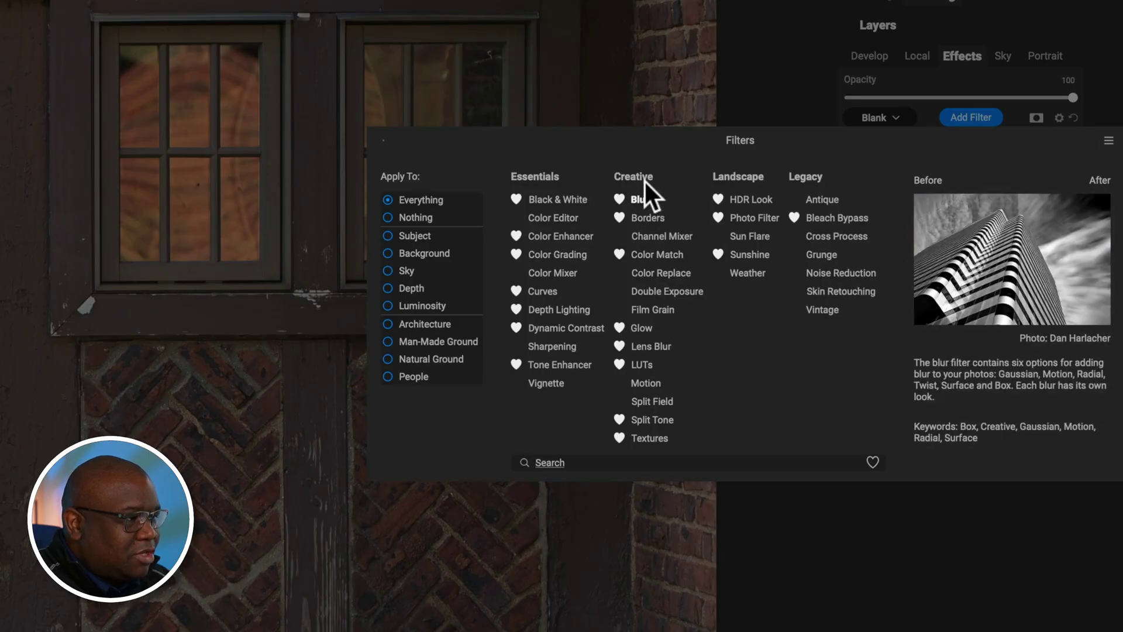
{"action": "left_click", "coordinate": [646, 255]}
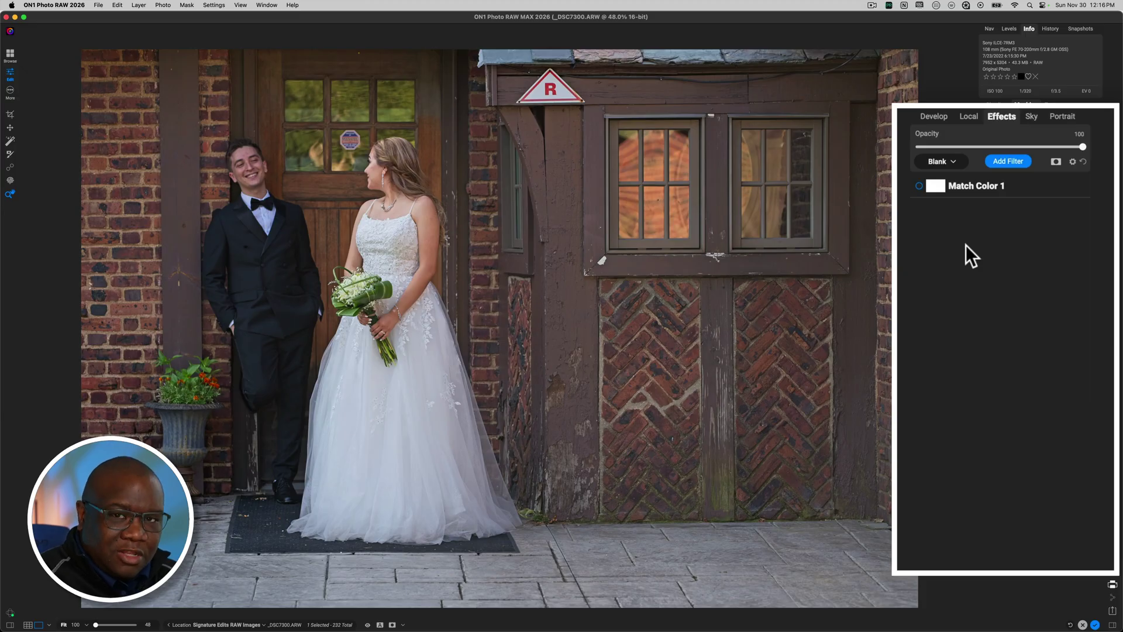
Preview the Lisa, Medusa, Venus and Starry styles on Match Color 1, then reset the filter.
{"action": "left_click", "coordinate": [920, 185]}
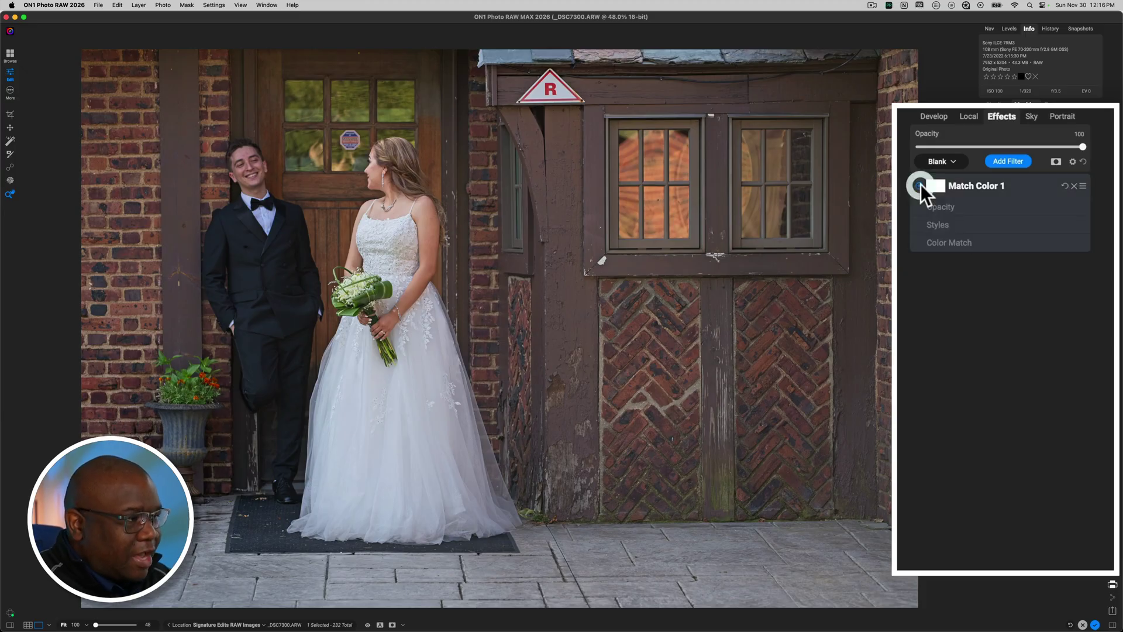
{"action": "left_click", "coordinate": [971, 226]}
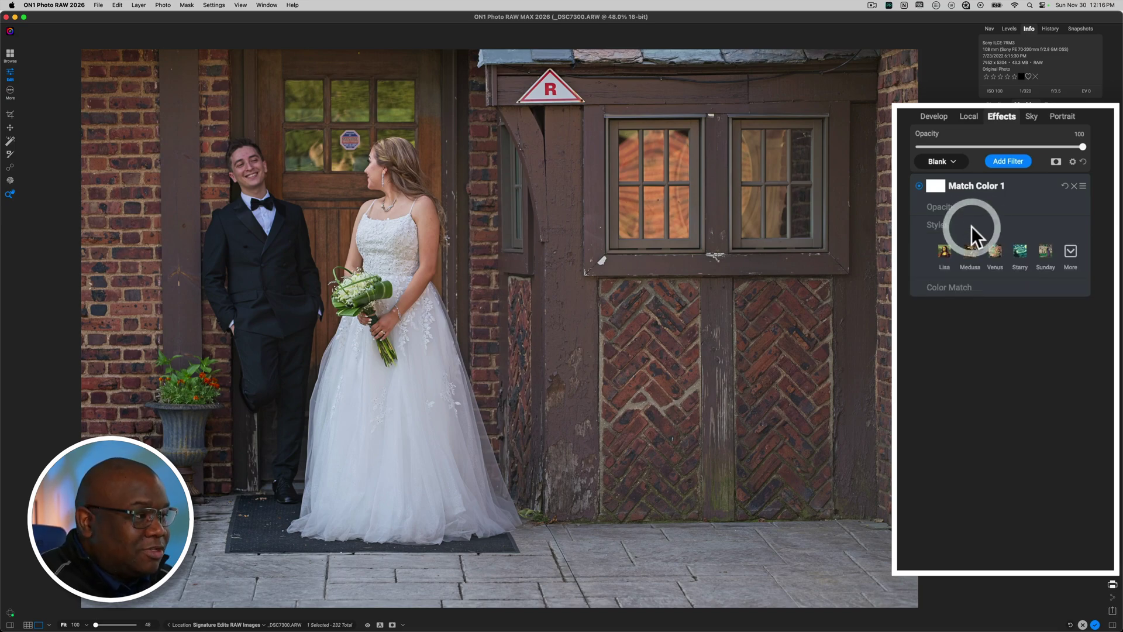
{"action": "left_click", "coordinate": [946, 252]}
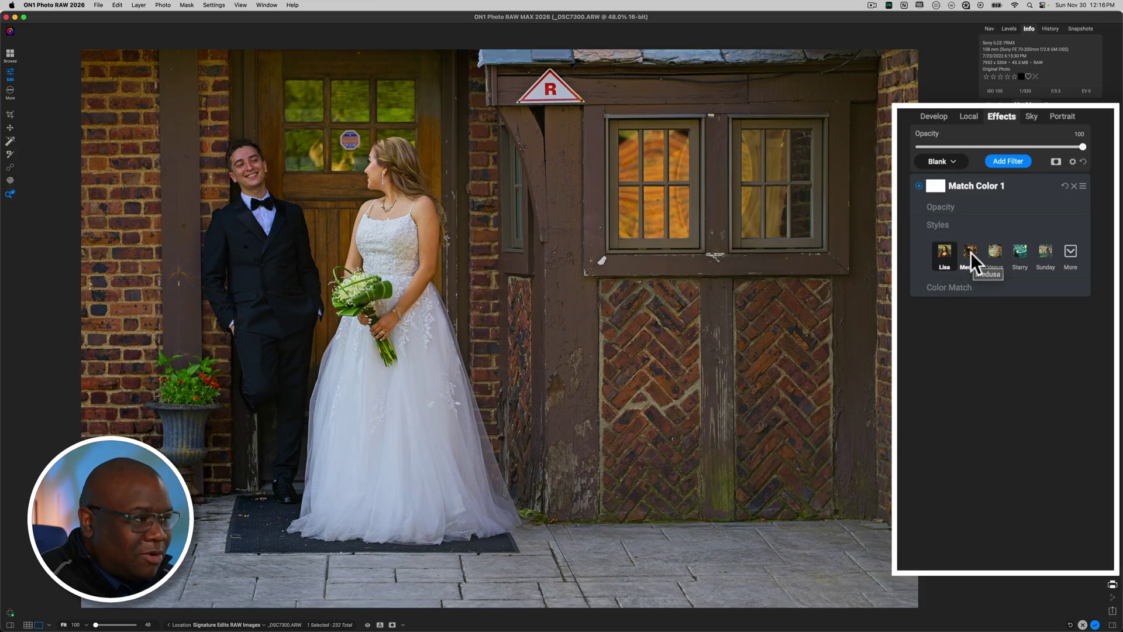
{"action": "left_click", "coordinate": [970, 252]}
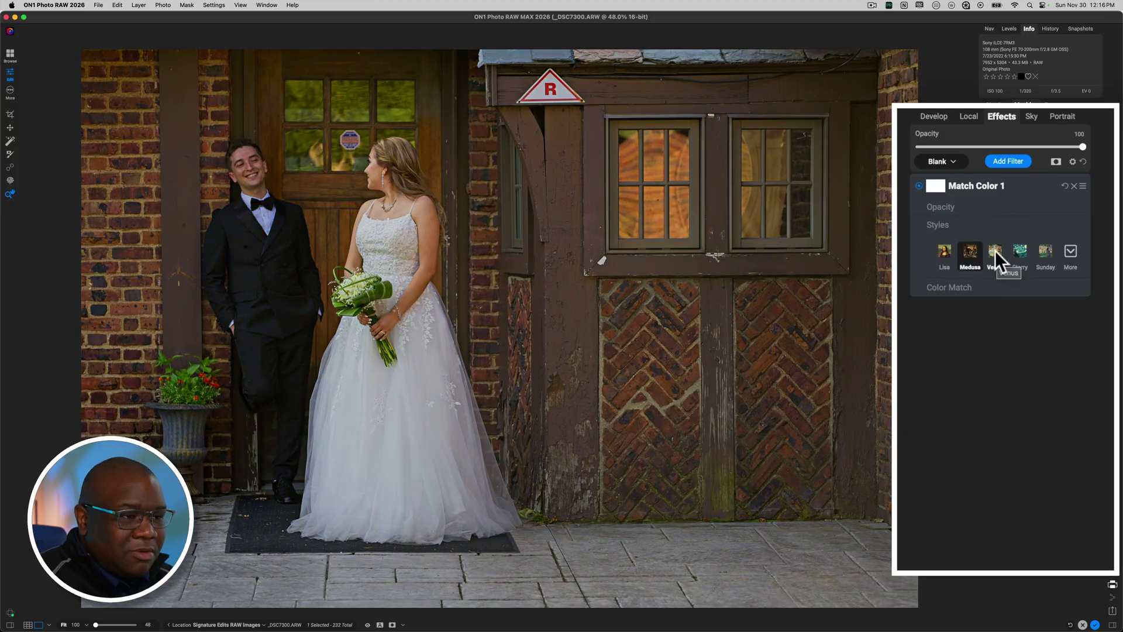
{"action": "left_click", "coordinate": [995, 250]}
{"action": "left_click", "coordinate": [1016, 246]}
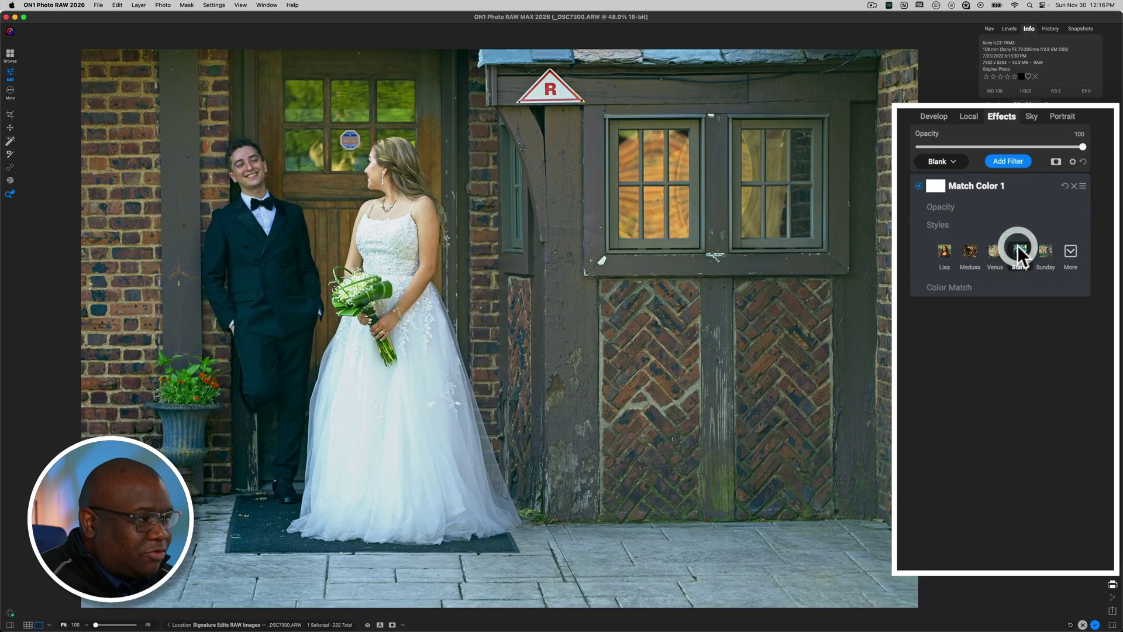
{"action": "left_click", "coordinate": [1064, 186]}
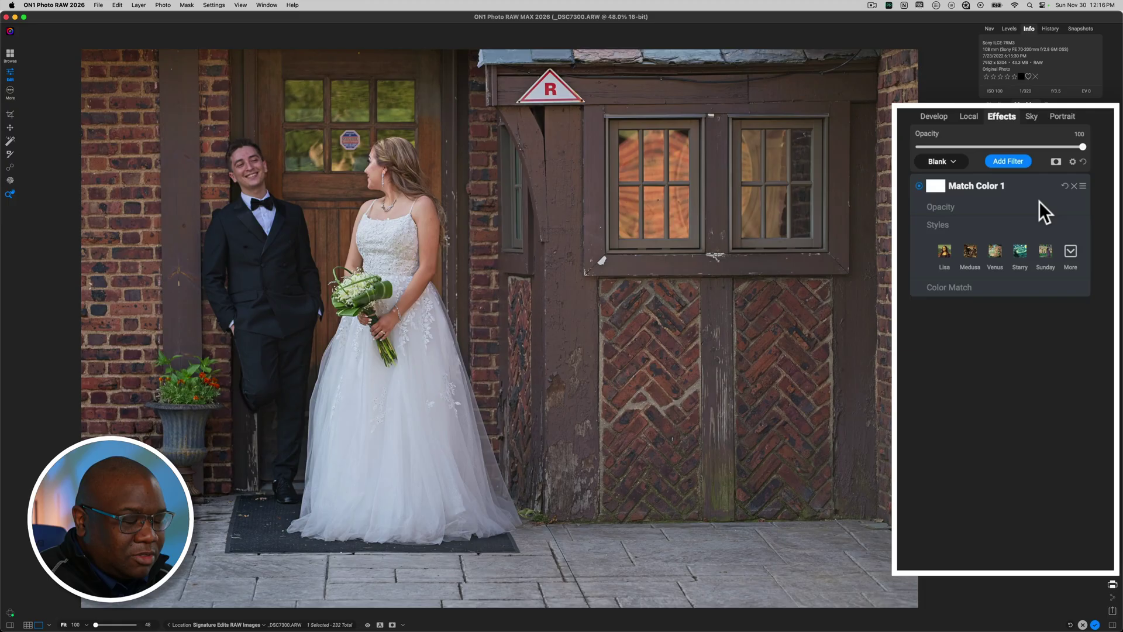
Try Medusa, Starry, Sunday and Lisa as the reference style, settling on Medusa.
{"action": "left_click", "coordinate": [937, 288]}
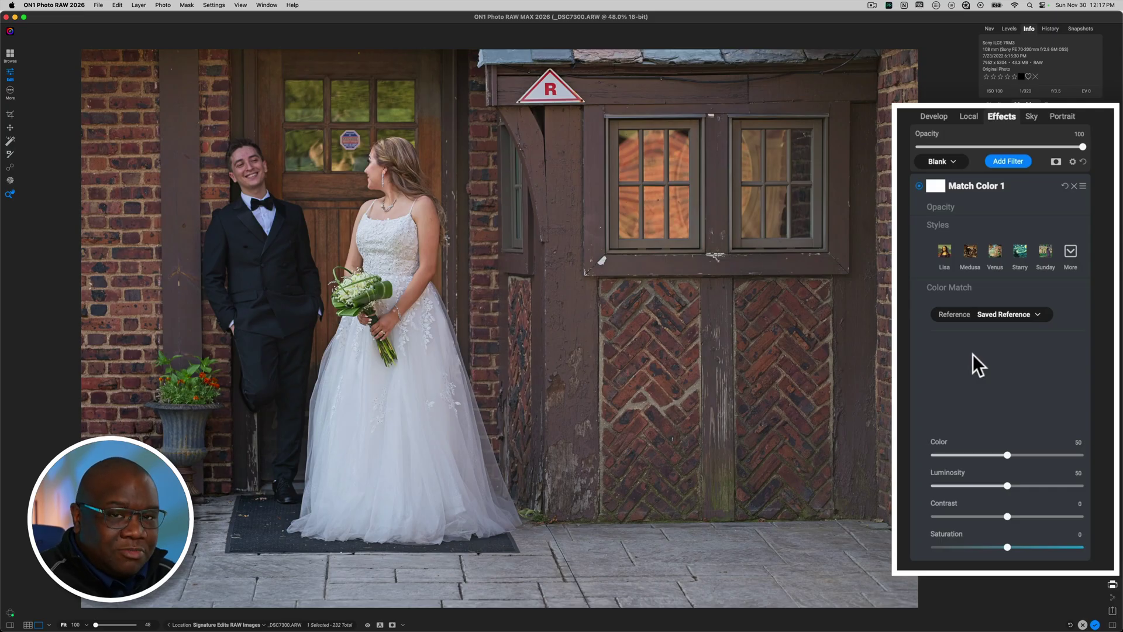
{"action": "left_click", "coordinate": [971, 252]}
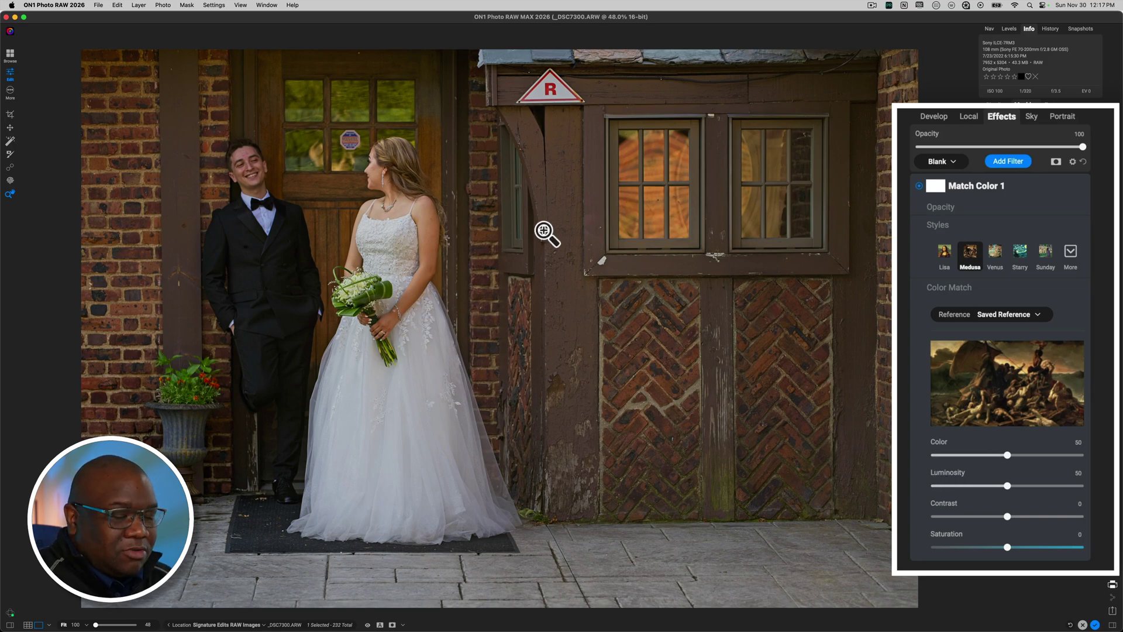
{"action": "left_click", "coordinate": [1024, 247]}
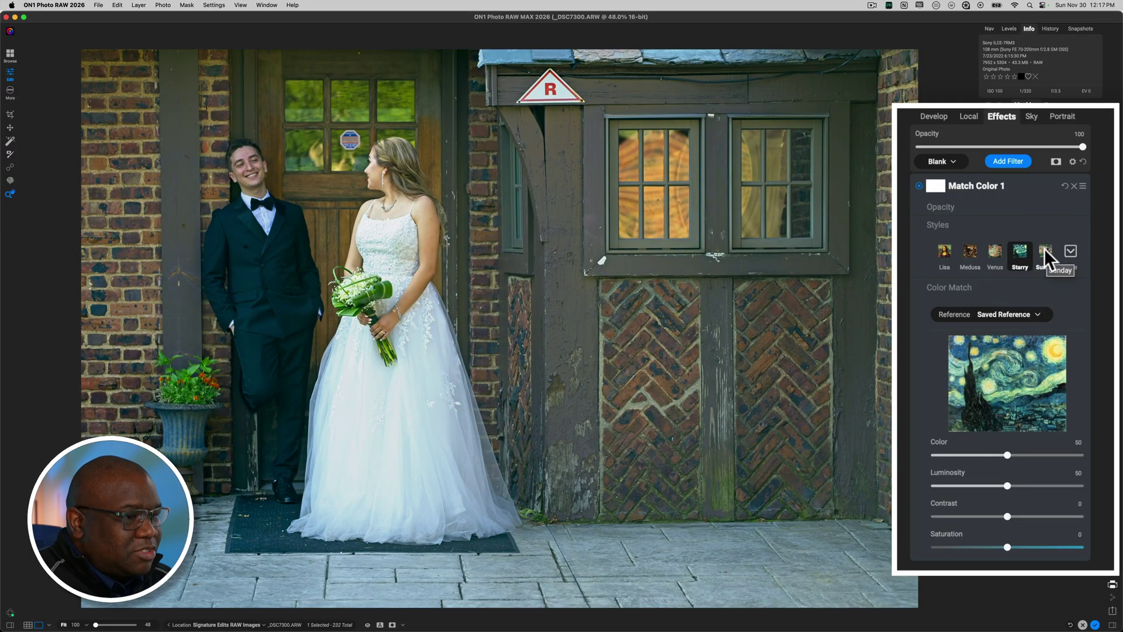
{"action": "left_click", "coordinate": [1044, 250]}
{"action": "left_click", "coordinate": [941, 249]}
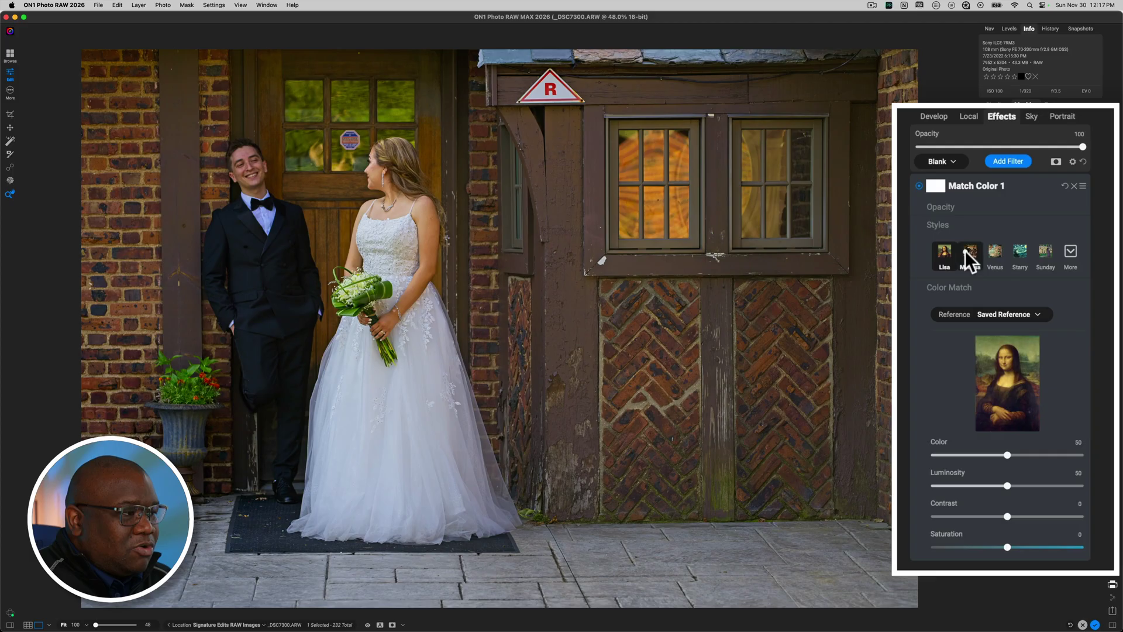
{"action": "left_click", "coordinate": [966, 250]}
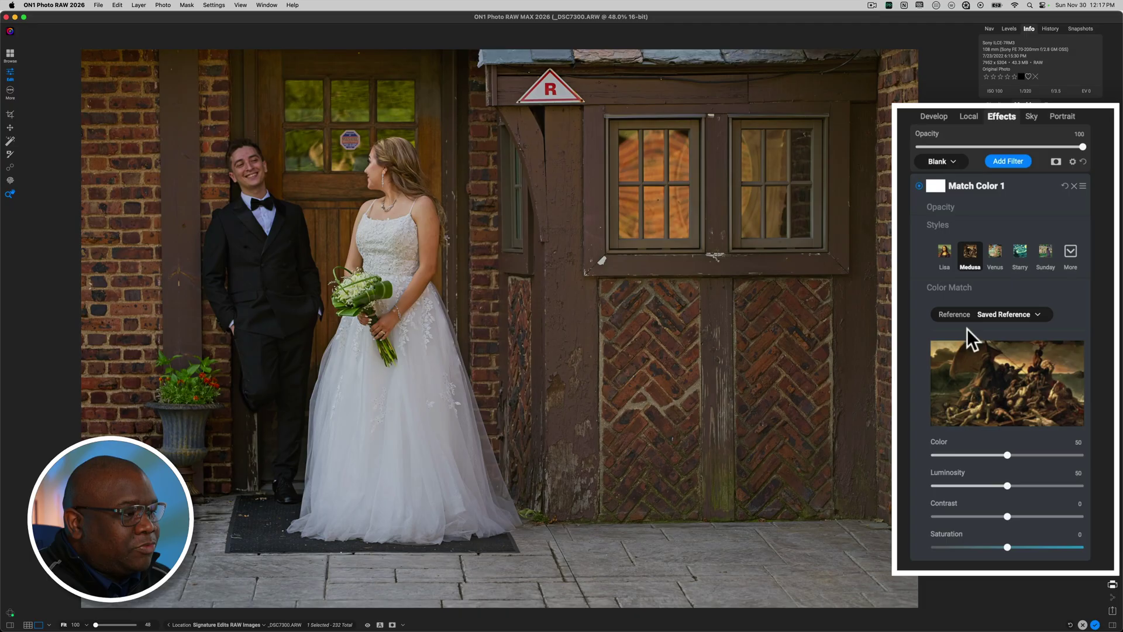
Choose Load File from the Reference source list to pick a custom reference image.
{"action": "left_click", "coordinate": [1037, 315]}
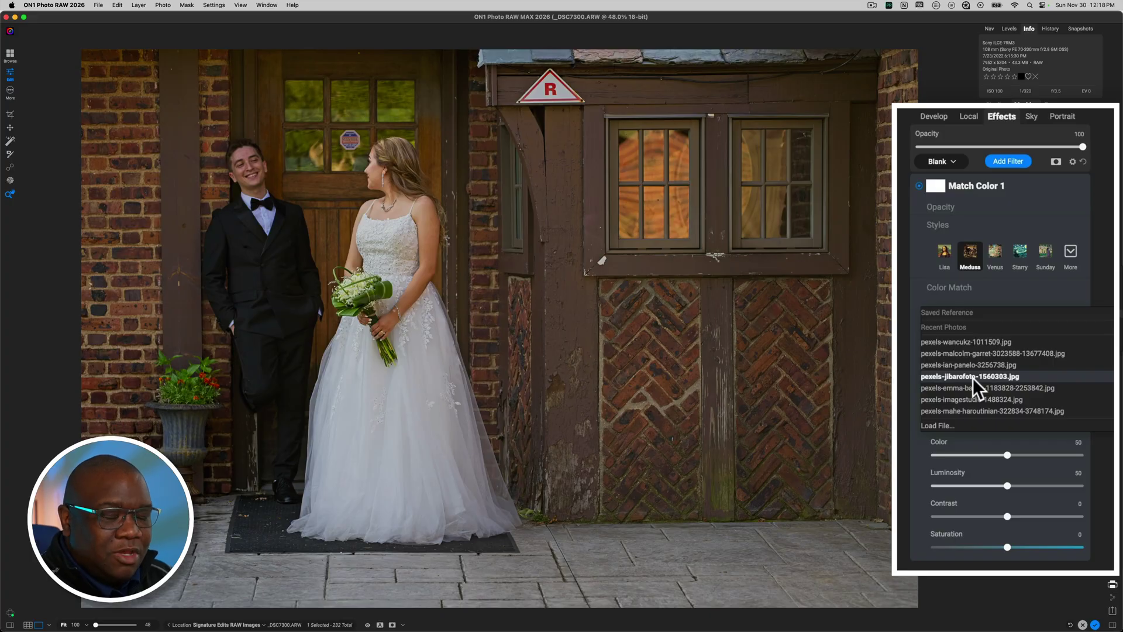
{"action": "left_click", "coordinate": [960, 425]}
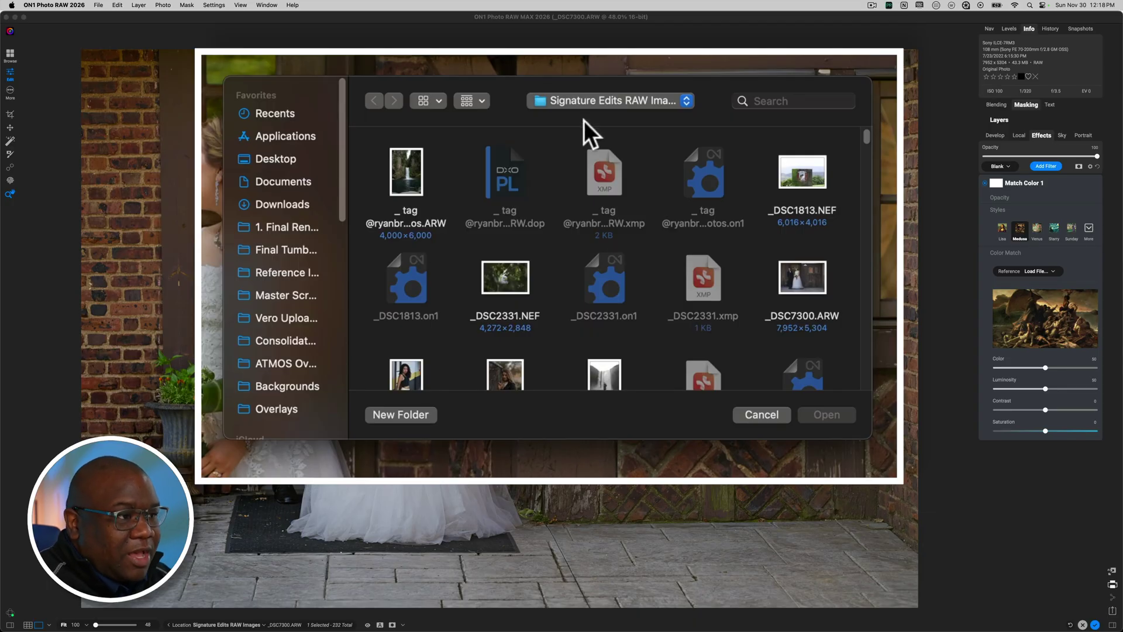
Load the wedding photo from Tutorial Images > Pexels Images > Color Tools as the reference.
{"action": "left_click", "coordinate": [595, 103]}
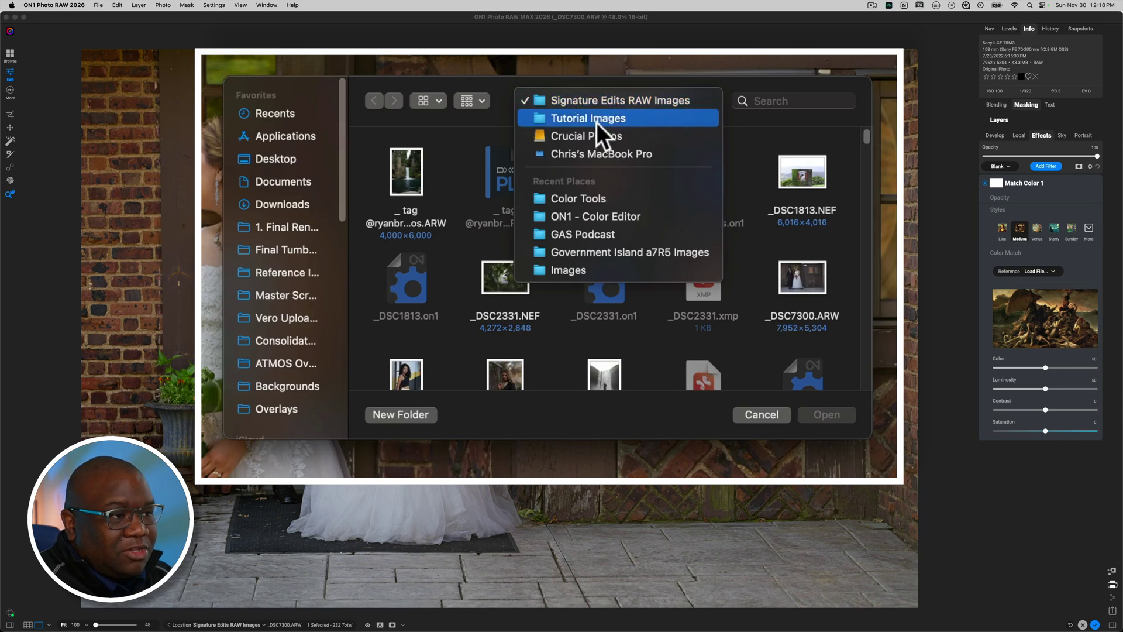
{"action": "left_click", "coordinate": [596, 120]}
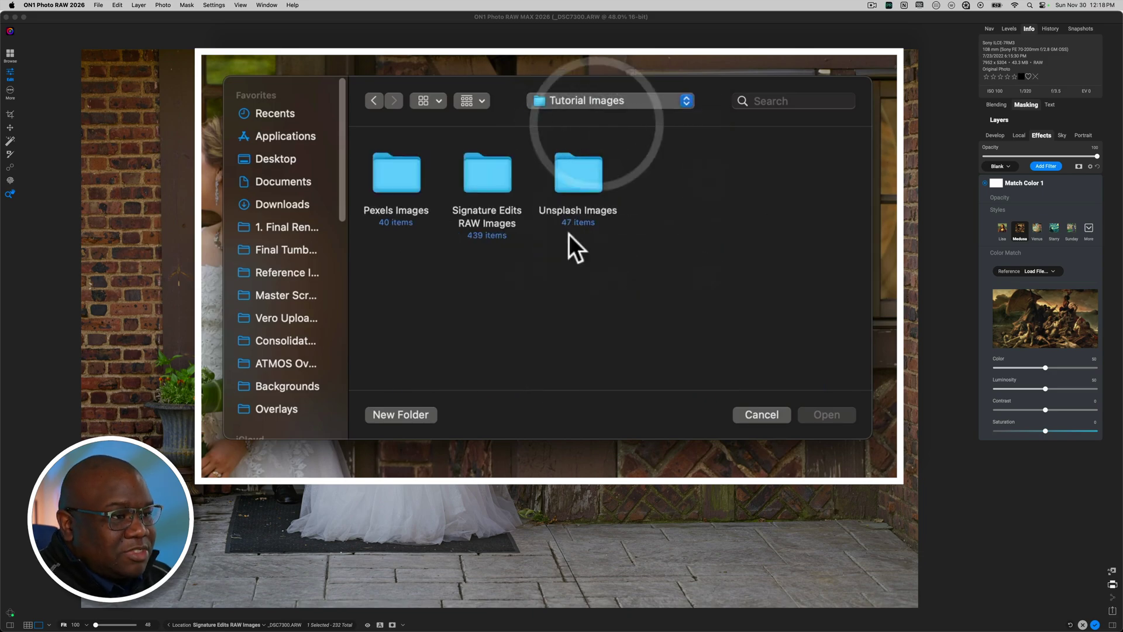
{"action": "double_click", "coordinate": [396, 174]}
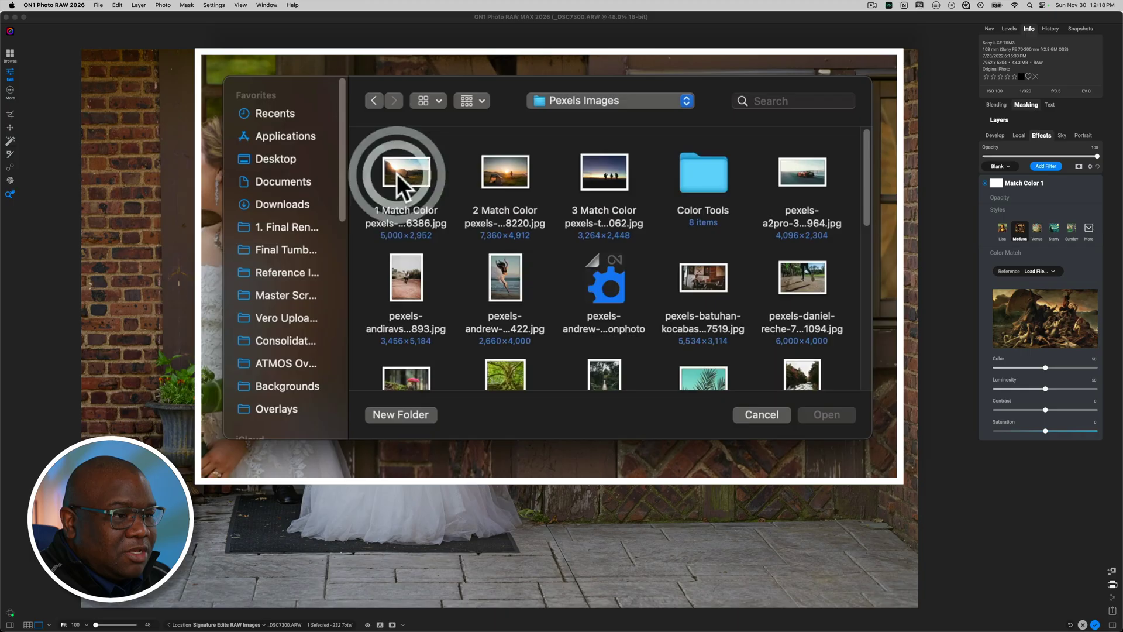
{"action": "double_click", "coordinate": [692, 167]}
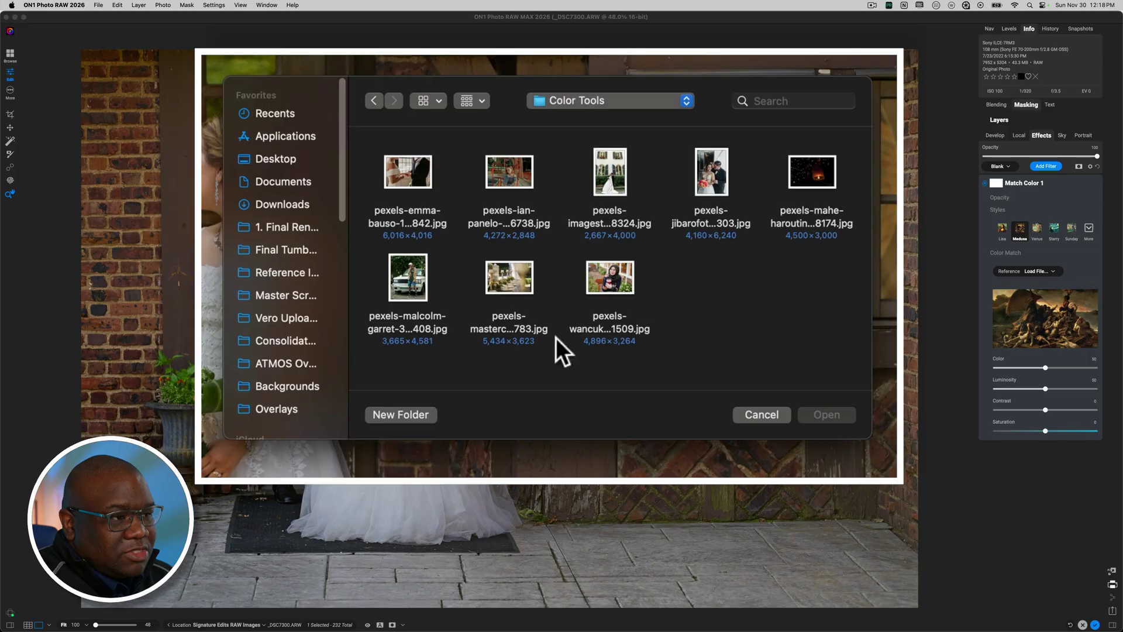
{"action": "left_click", "coordinate": [608, 166]}
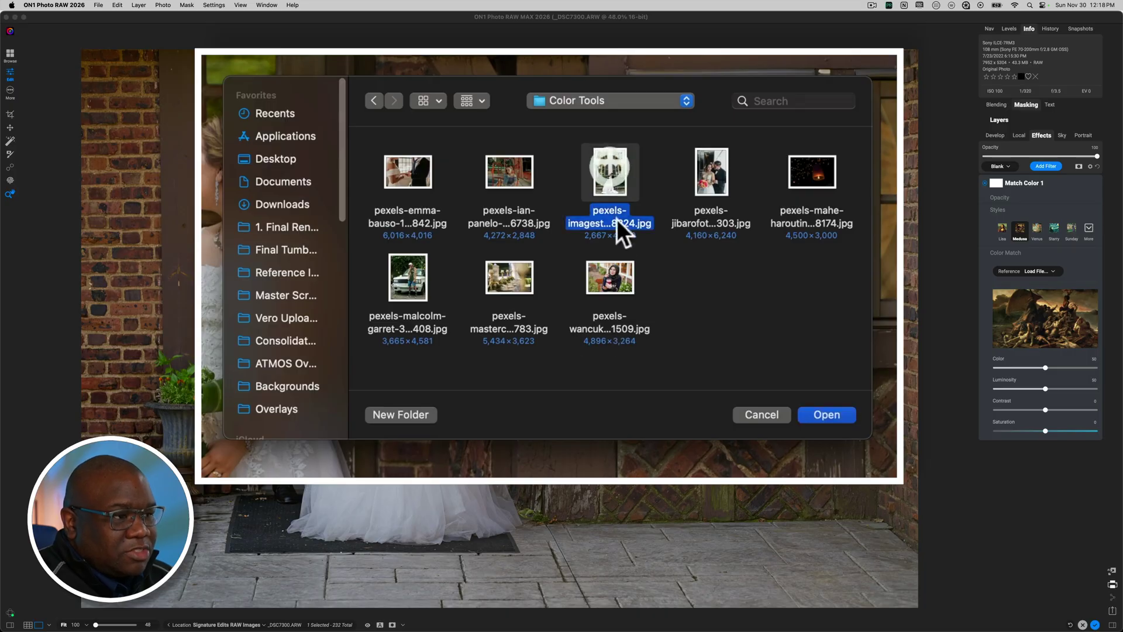
{"action": "left_click", "coordinate": [762, 329]}
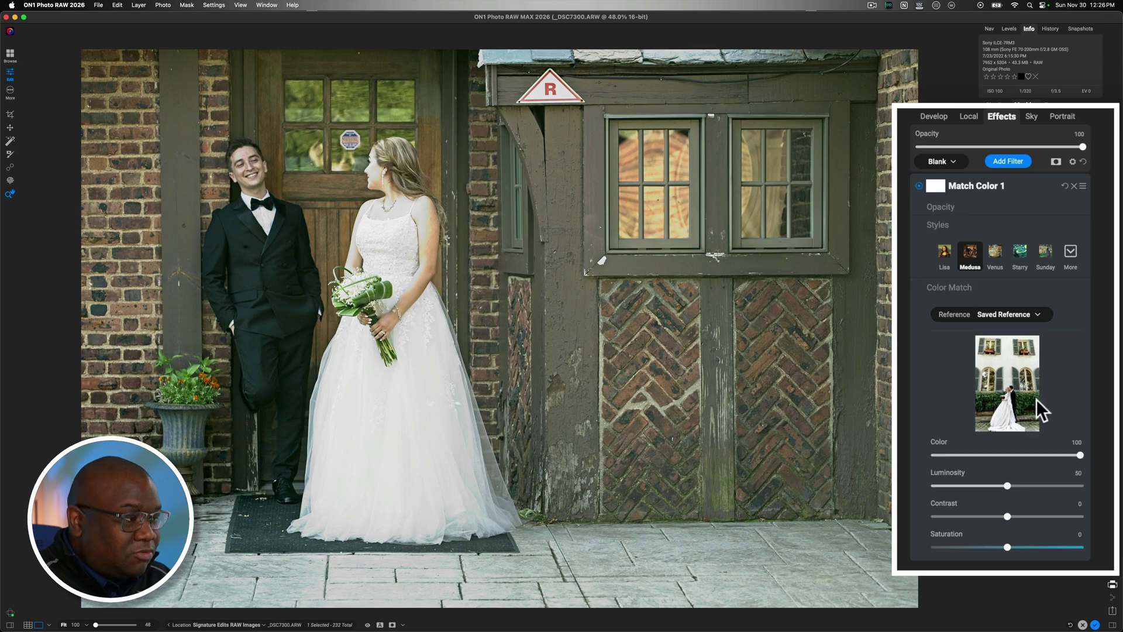
Lower the Match Color Color amount to 7 and set Luminosity to 32.
{"action": "left_click_drag", "start_coordinate": [1079, 454], "coordinate": [932, 455]}
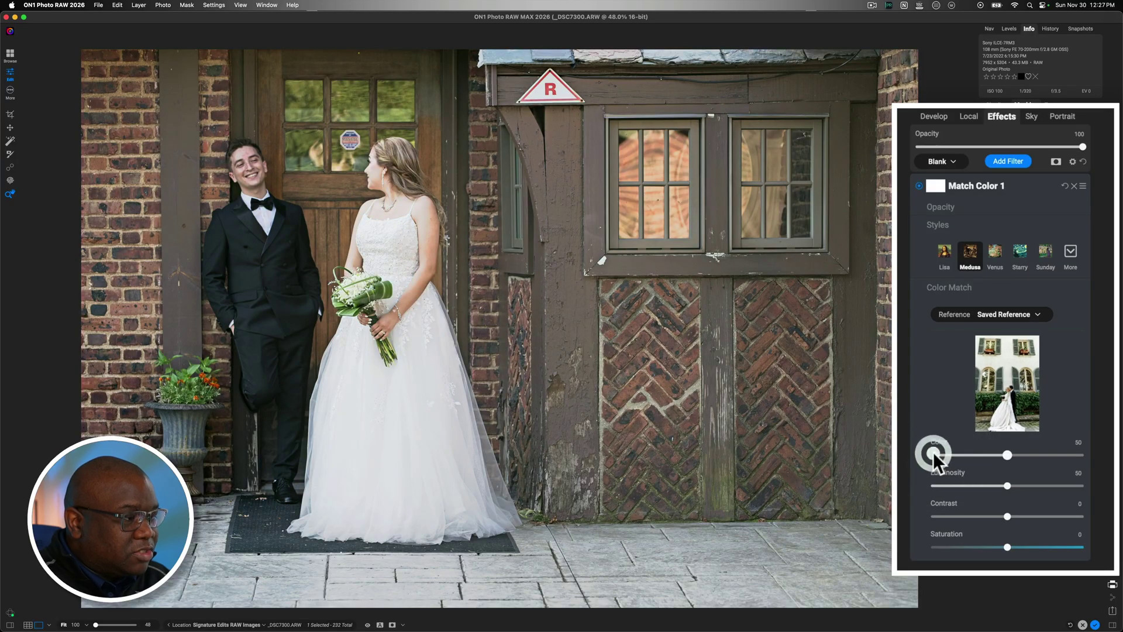
{"action": "double_click", "coordinate": [933, 453]}
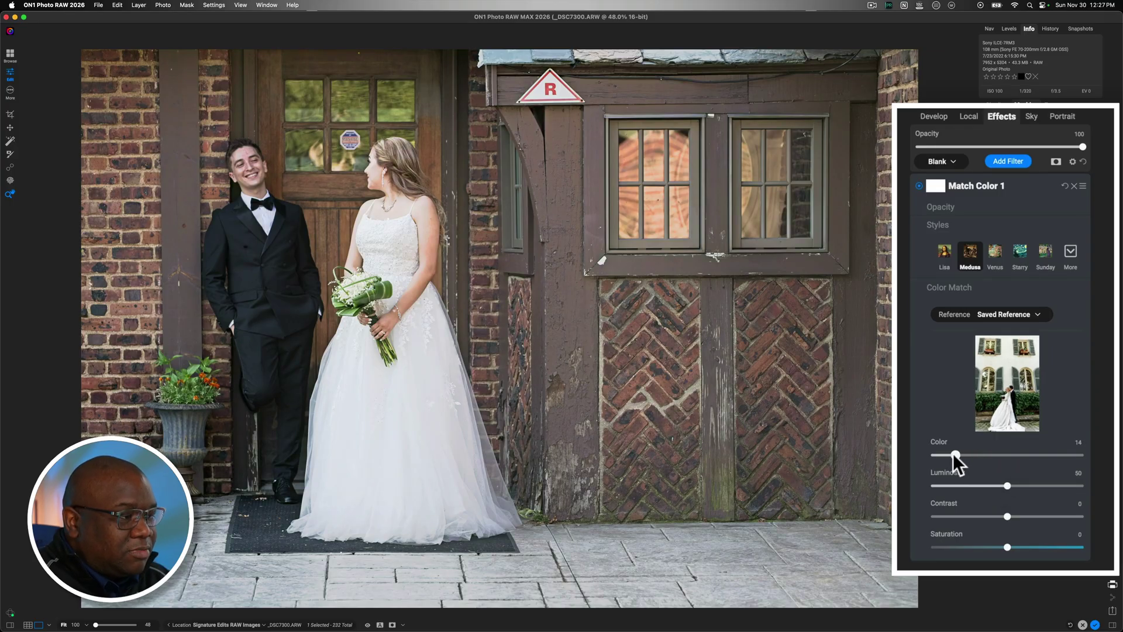
{"action": "left_click_drag", "start_coordinate": [949, 451], "coordinate": [945, 454]}
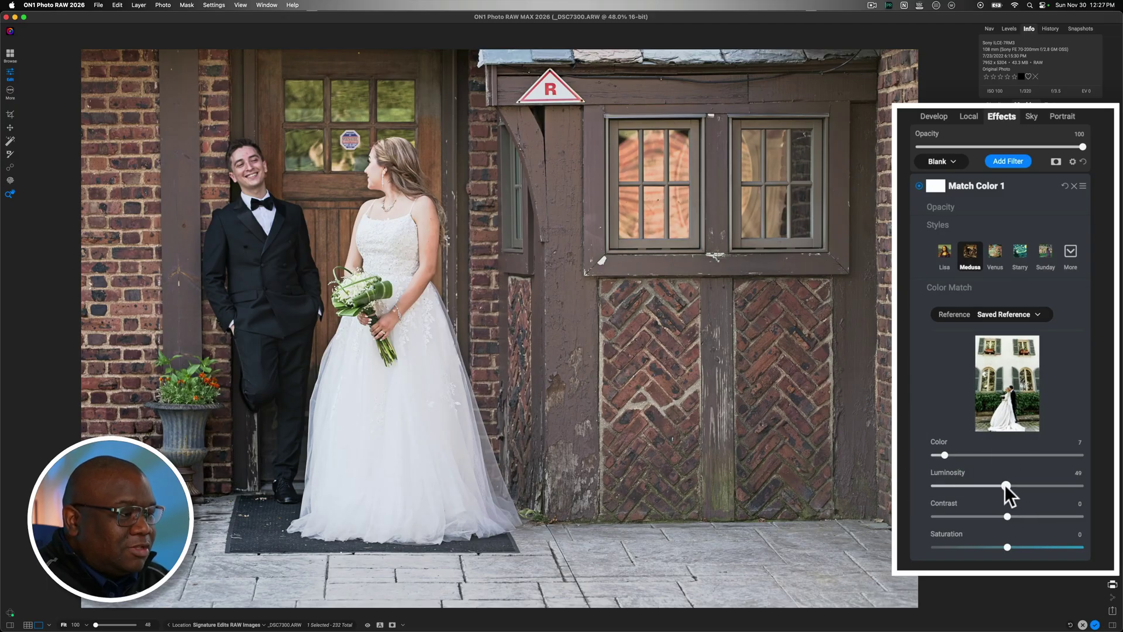
{"action": "left_click_drag", "start_coordinate": [1004, 484], "coordinate": [977, 482]}
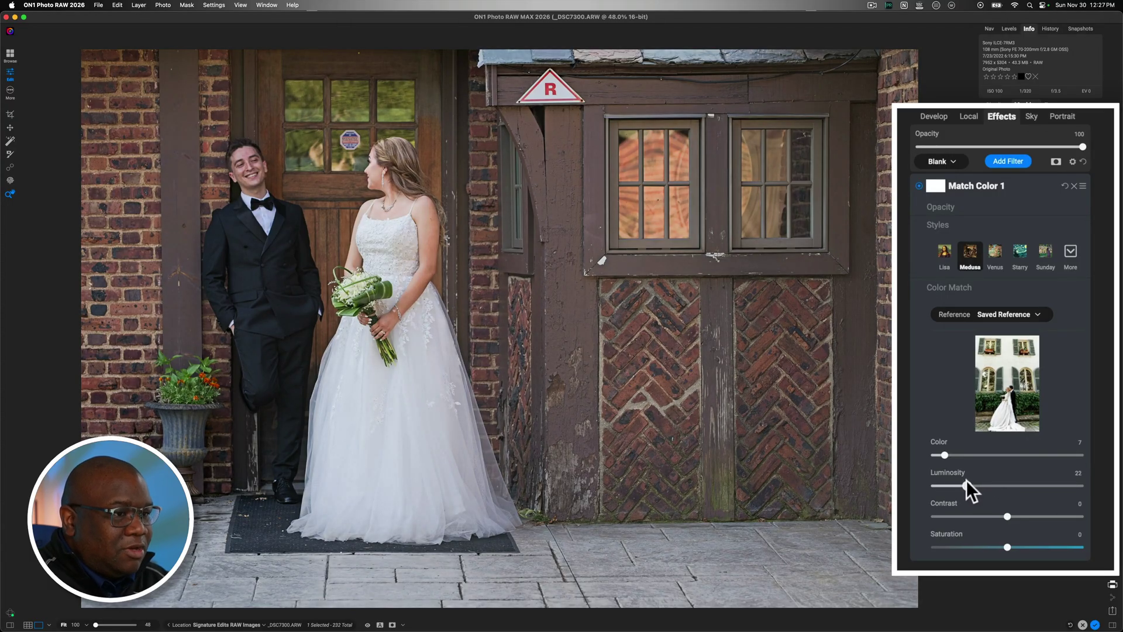
{"action": "left_click_drag", "start_coordinate": [976, 485], "coordinate": [981, 485]}
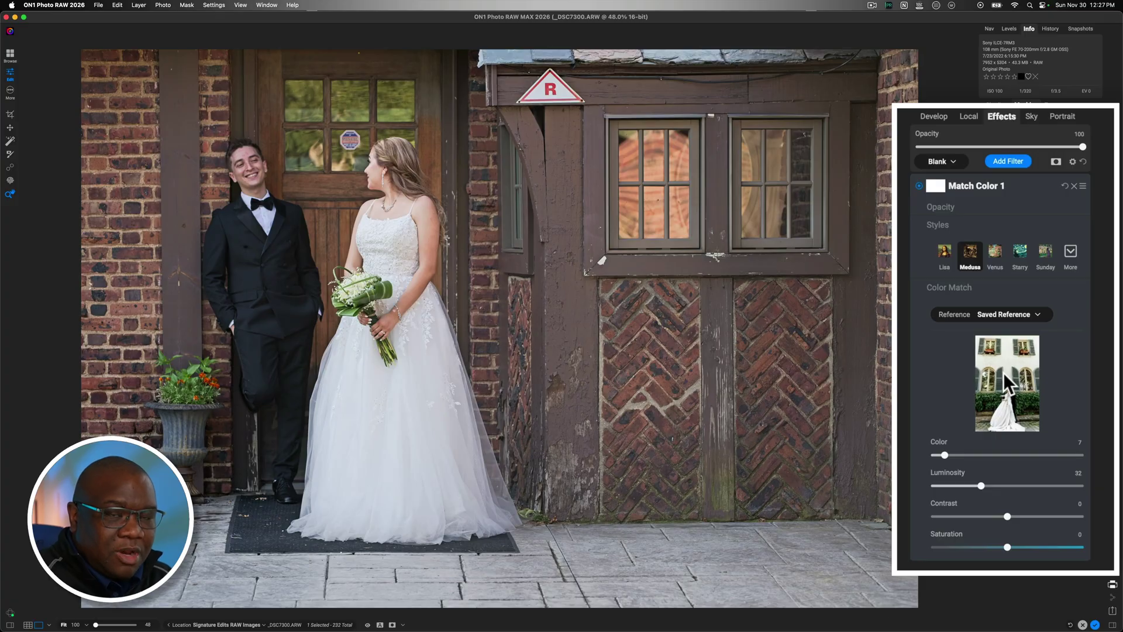
{"action": "left_click", "coordinate": [919, 186]}
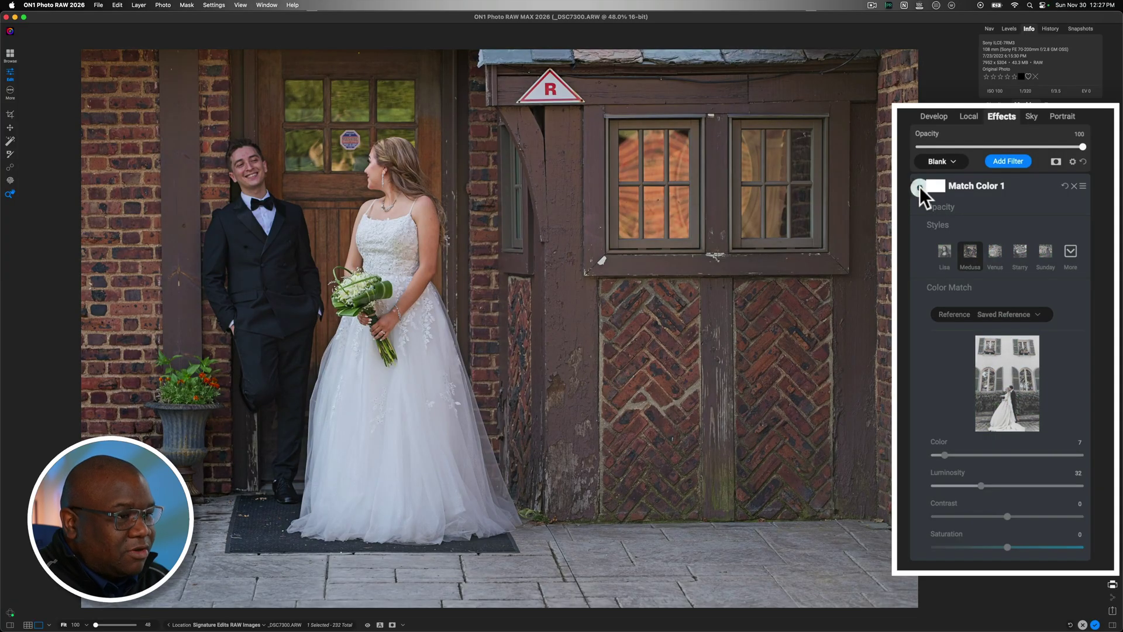
{"action": "left_click", "coordinate": [920, 187]}
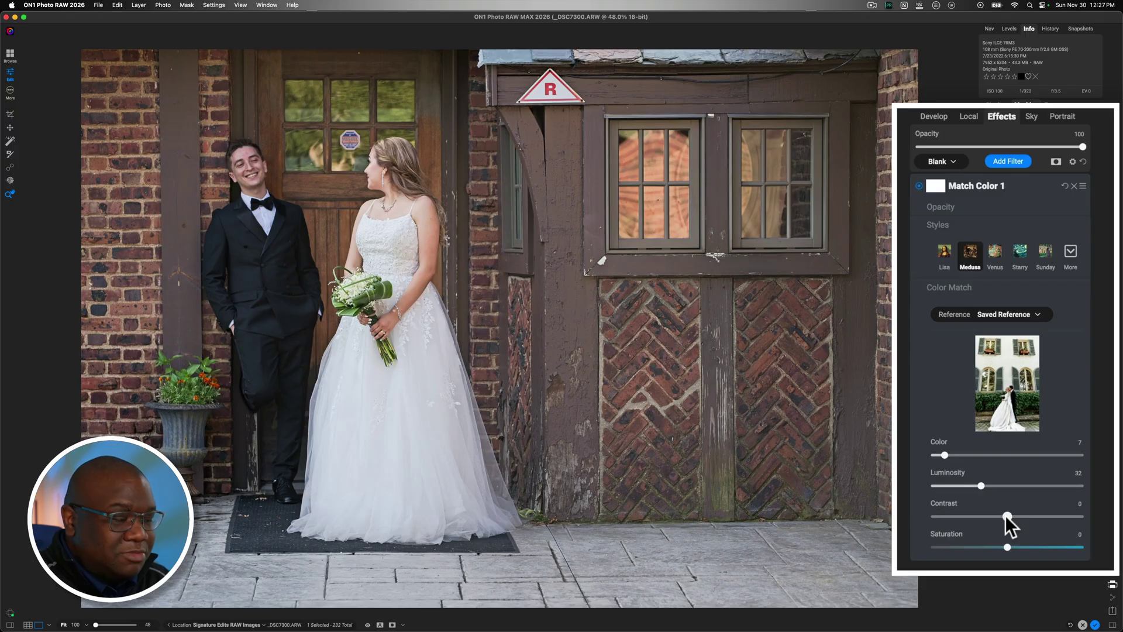
Experiment with Contrast and Luminosity, ending at Contrast 55 and Luminosity 23.
{"action": "left_click_drag", "start_coordinate": [1009, 515], "coordinate": [1061, 517]}
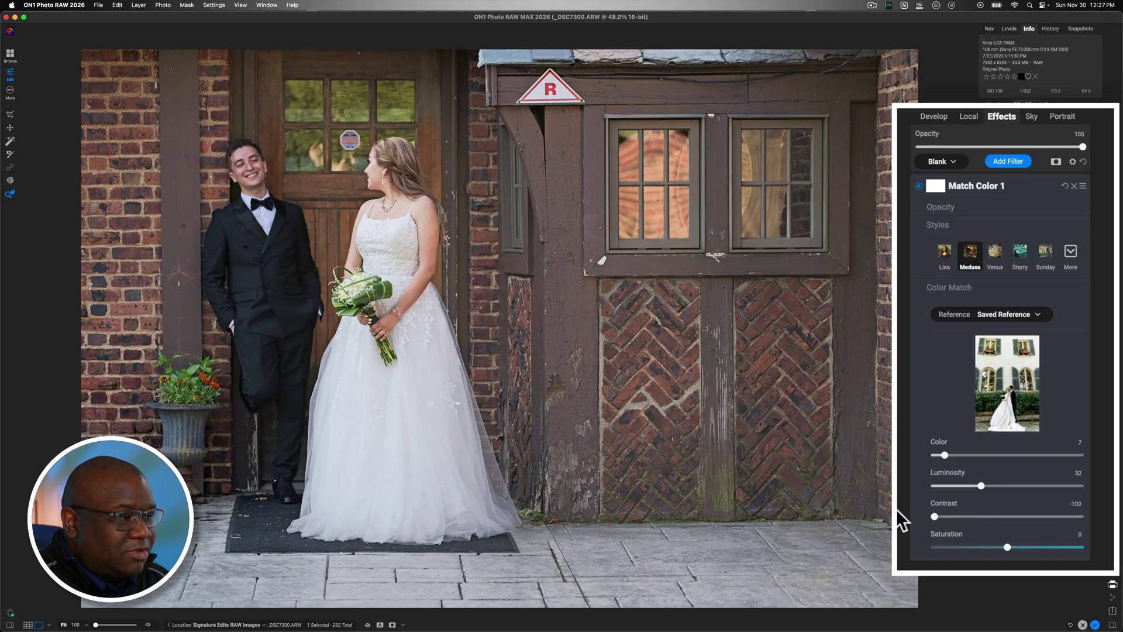
{"action": "left_click_drag", "start_coordinate": [934, 515], "coordinate": [1011, 517]}
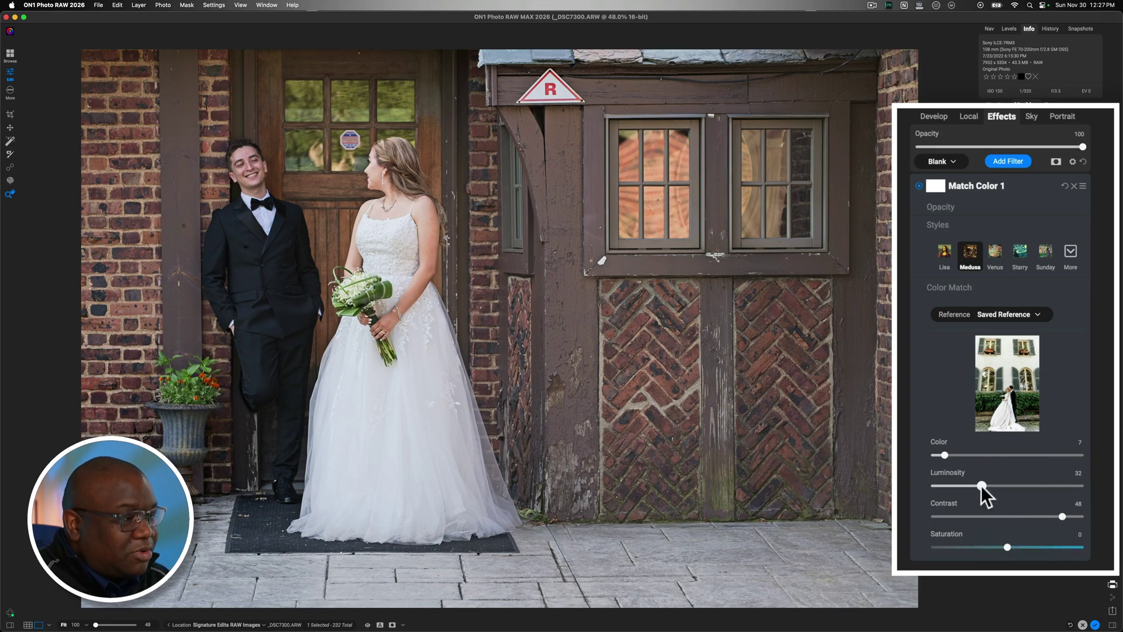
{"action": "mouse_move", "coordinate": [984, 483]}
{"action": "left_mouse_down"}
{"action": "mouse_move", "coordinate": [947, 484]}
{"action": "mouse_move", "coordinate": [1043, 484]}
{"action": "mouse_move", "coordinate": [999, 484]}
{"action": "left_mouse_up"}
{"action": "left_click_drag", "start_coordinate": [1061, 517], "coordinate": [967, 482]}
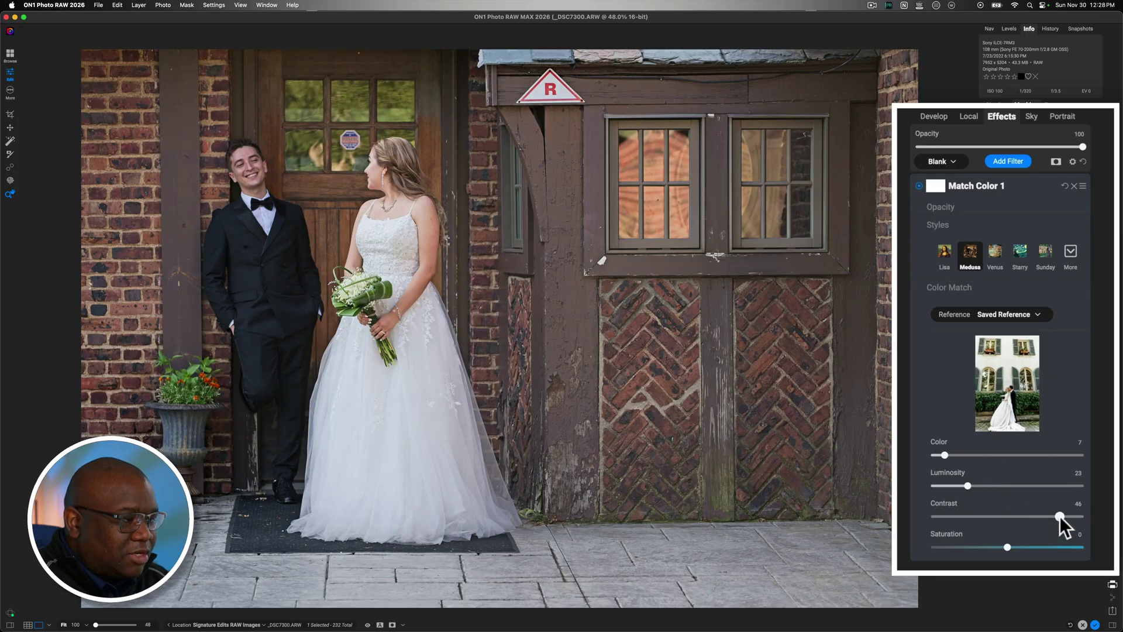
{"action": "left_click_drag", "start_coordinate": [1063, 514], "coordinate": [1065, 515]}
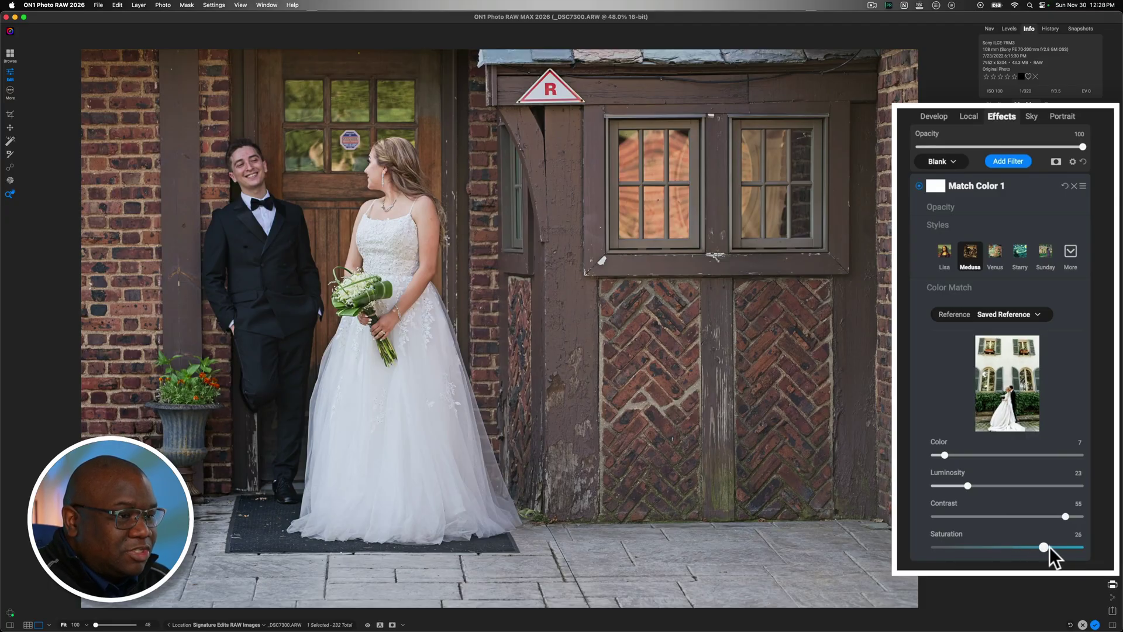
Drain Saturation to its -100 minimum, with Color at 71, for a muted look.
{"action": "left_click_drag", "start_coordinate": [1032, 548], "coordinate": [1059, 548]}
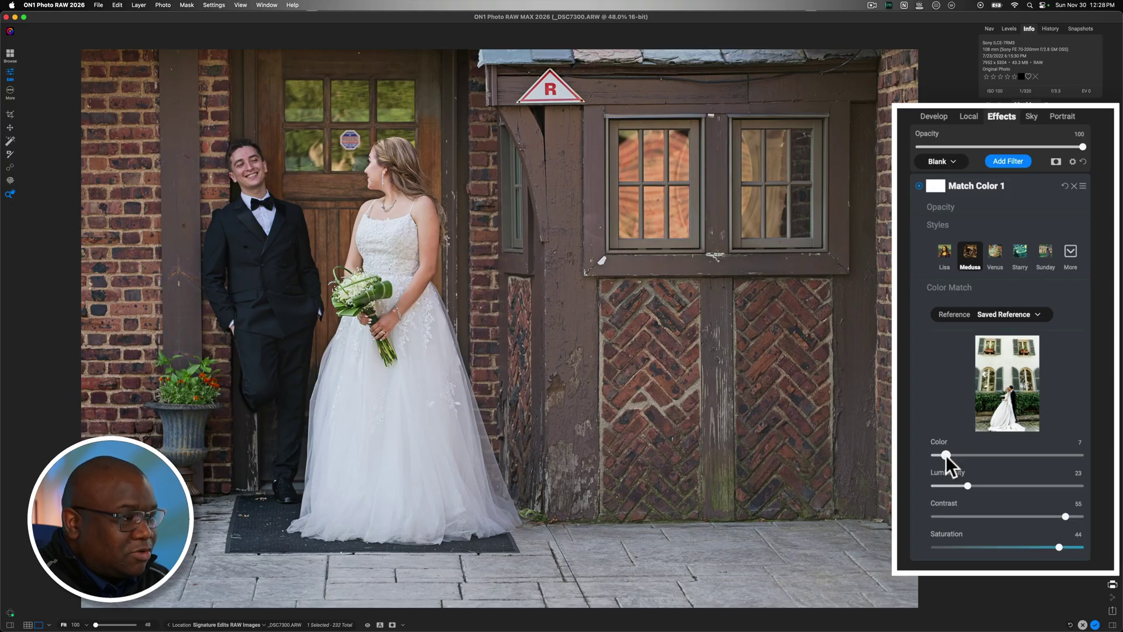
{"action": "left_click", "coordinate": [918, 452]}
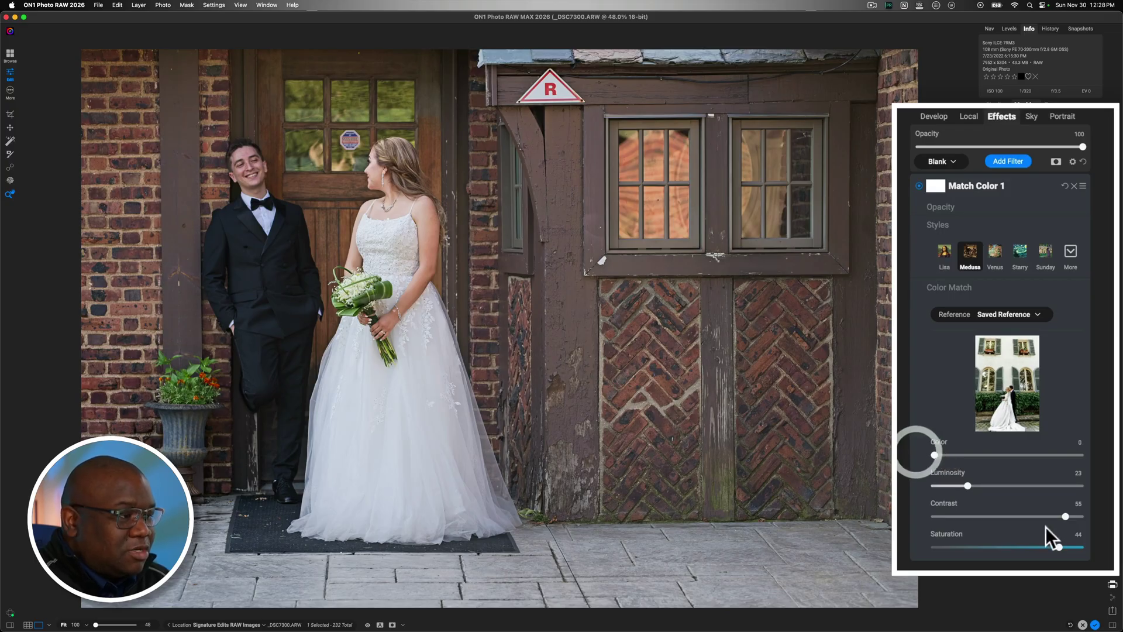
{"action": "left_click_drag", "start_coordinate": [1057, 547], "coordinate": [934, 547]}
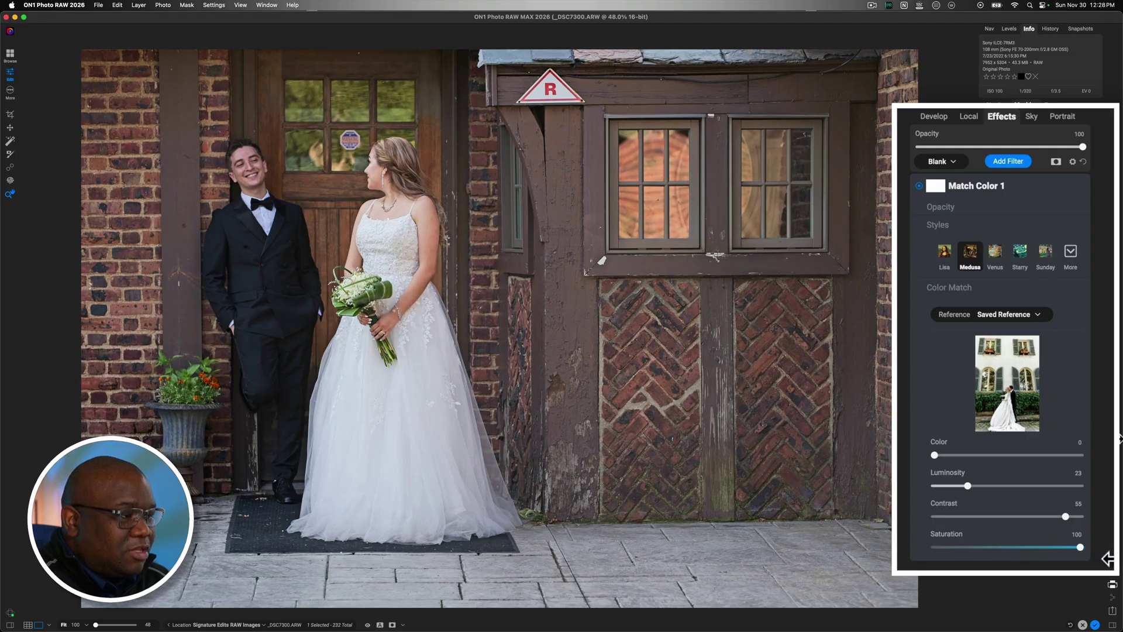
{"action": "left_click_drag", "start_coordinate": [934, 546], "coordinate": [1053, 547]}
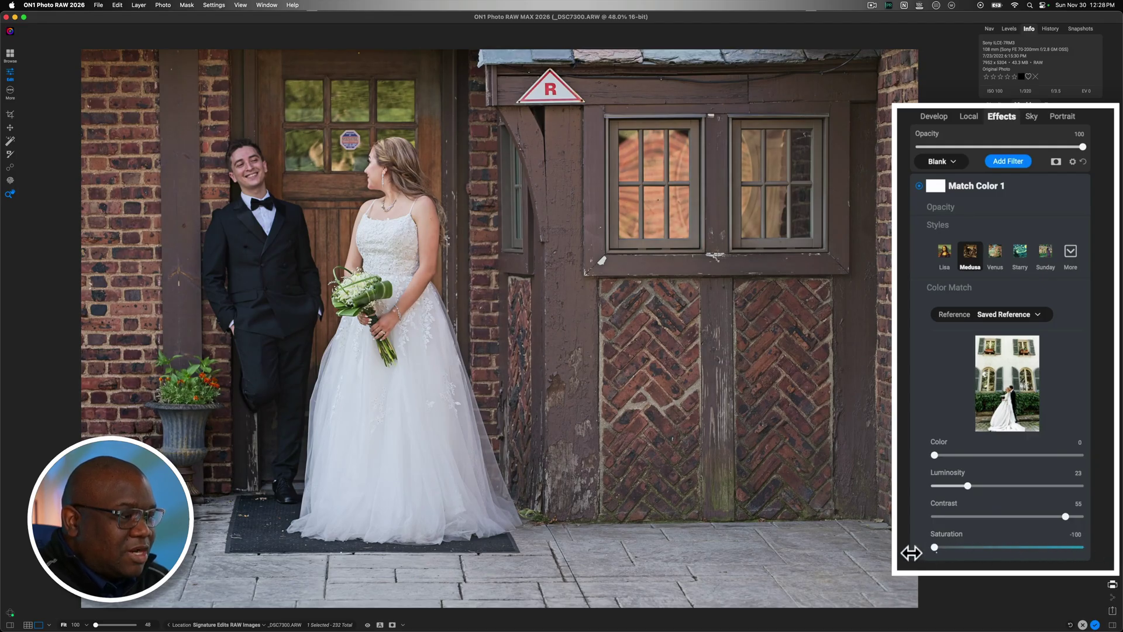
{"action": "left_click", "coordinate": [934, 547]}
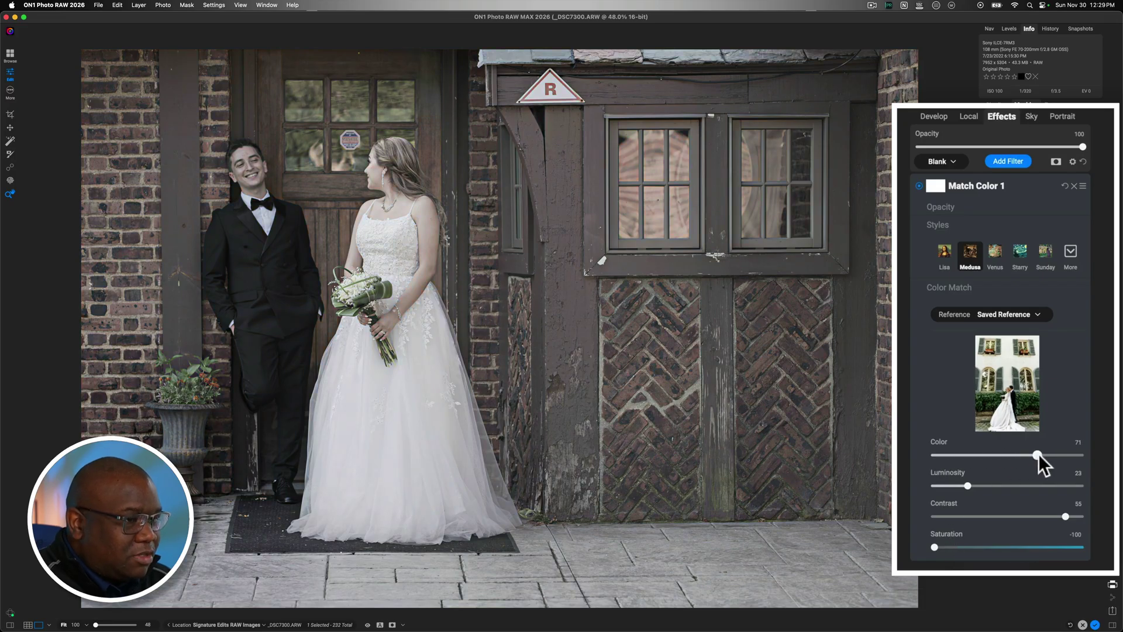
Push Color to 100 then down to about 12, and reset Saturation to 0.
{"action": "left_click_drag", "start_coordinate": [1074, 455], "coordinate": [1104, 464]}
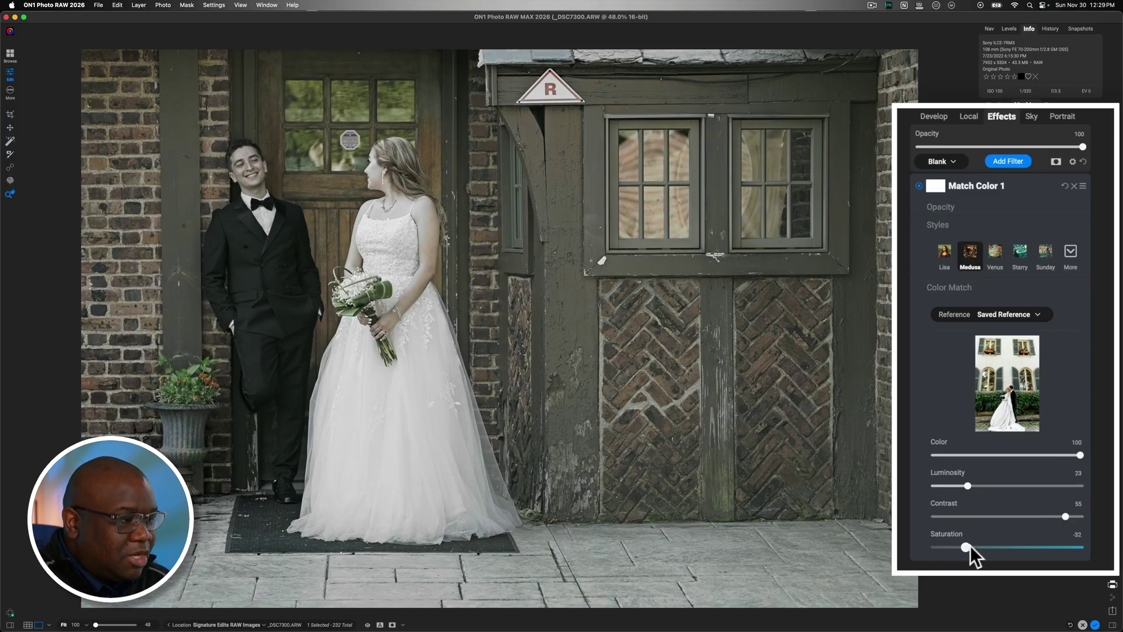
{"action": "left_click", "coordinate": [1027, 547]}
{"action": "left_click_drag", "start_coordinate": [1076, 455], "coordinate": [1066, 450]}
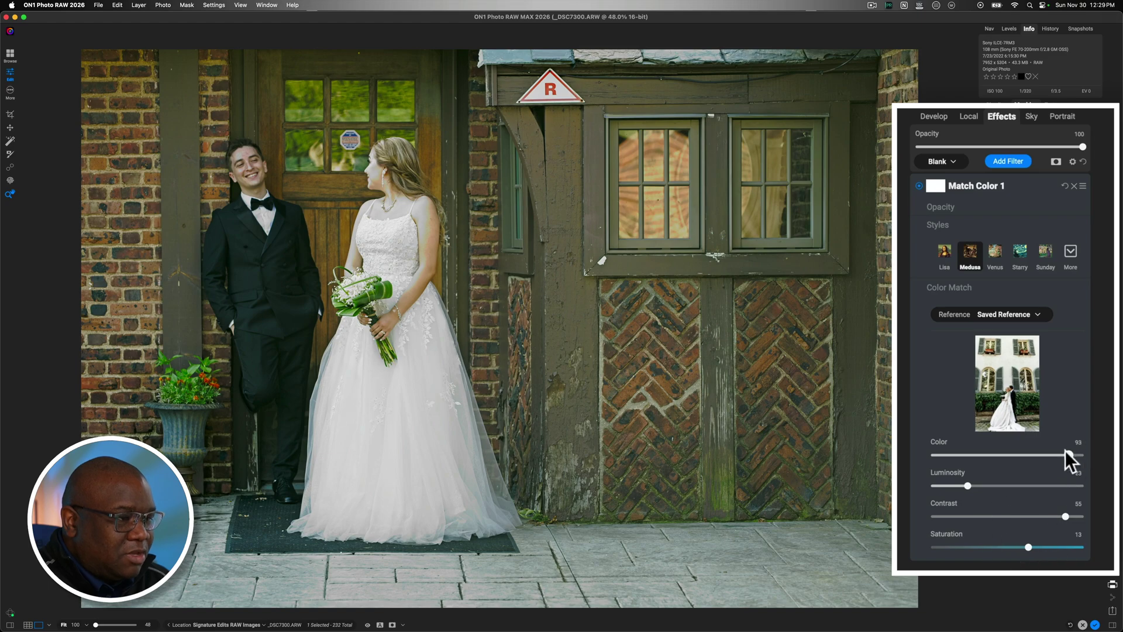
{"action": "left_click_drag", "start_coordinate": [956, 447], "coordinate": [954, 450]}
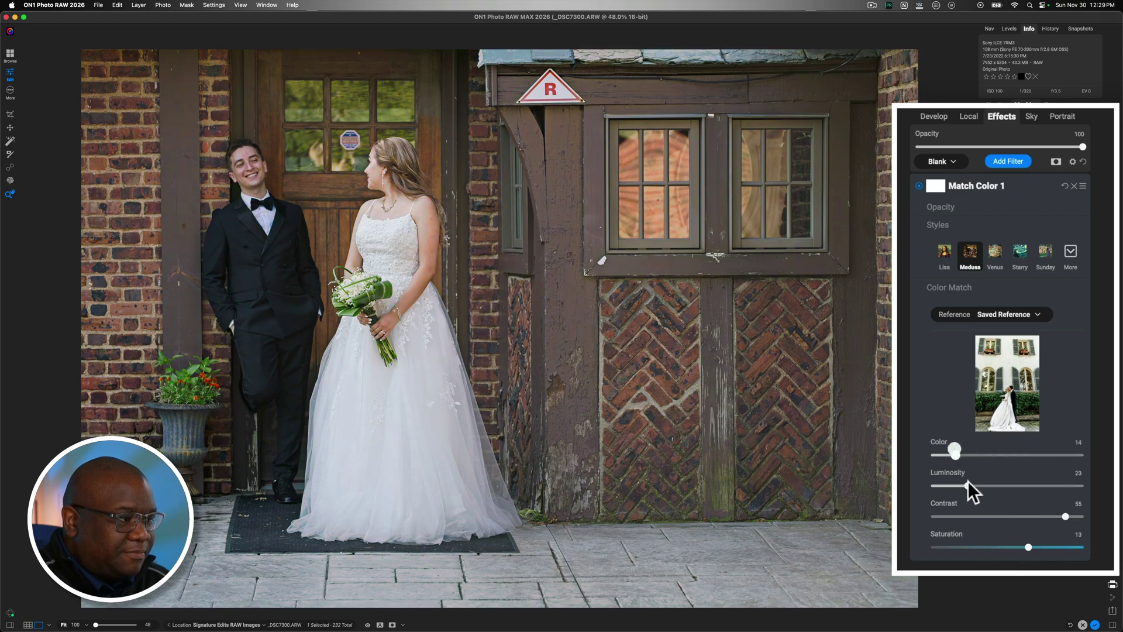
{"action": "double_click", "coordinate": [1027, 548]}
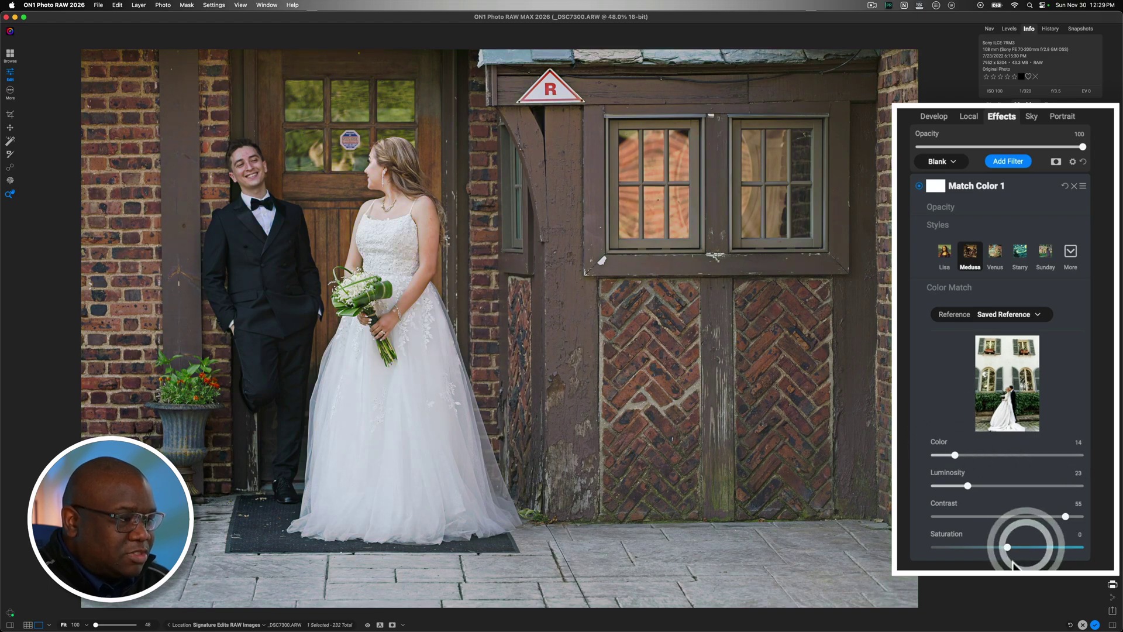
{"action": "left_click", "coordinate": [951, 454]}
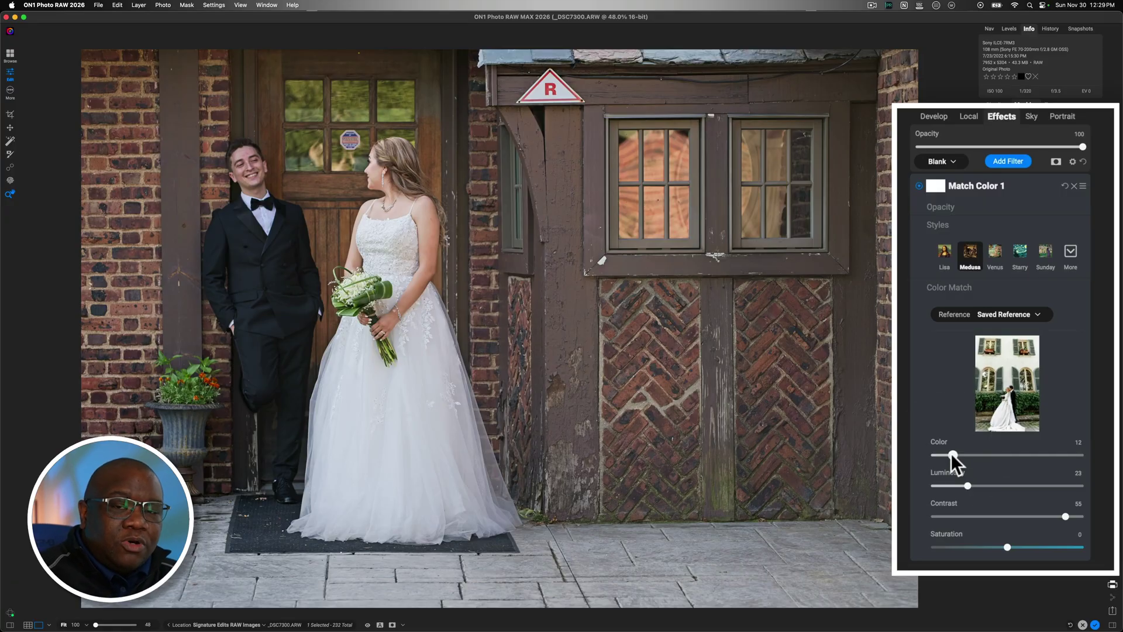